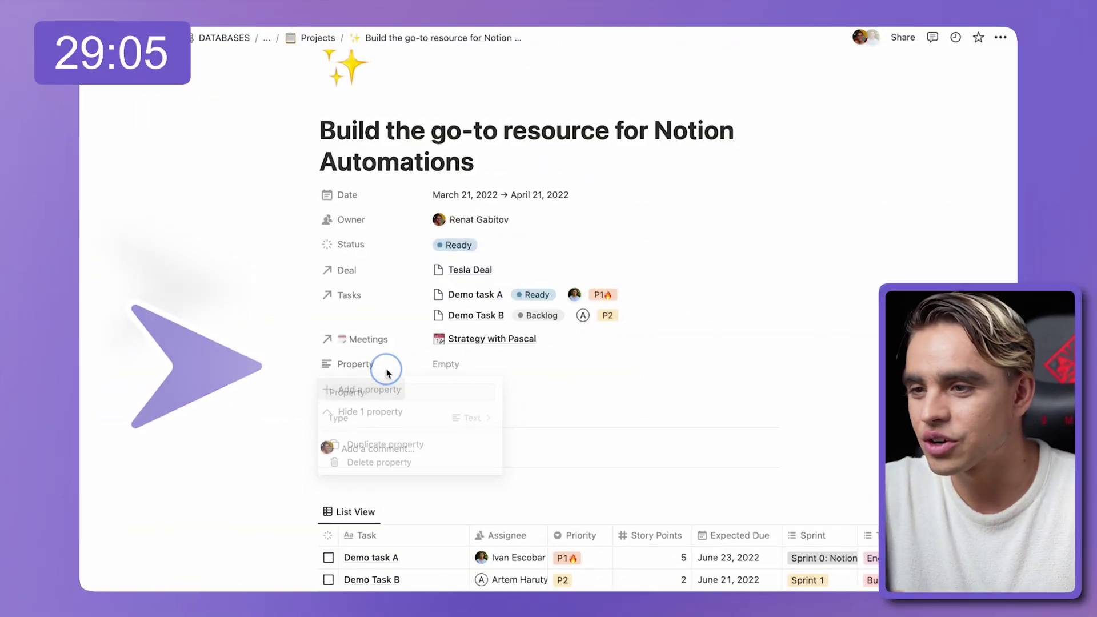
- Make the new property a Tasks rollup of Status, calculated as Percent per group > Complete
click(395, 420)
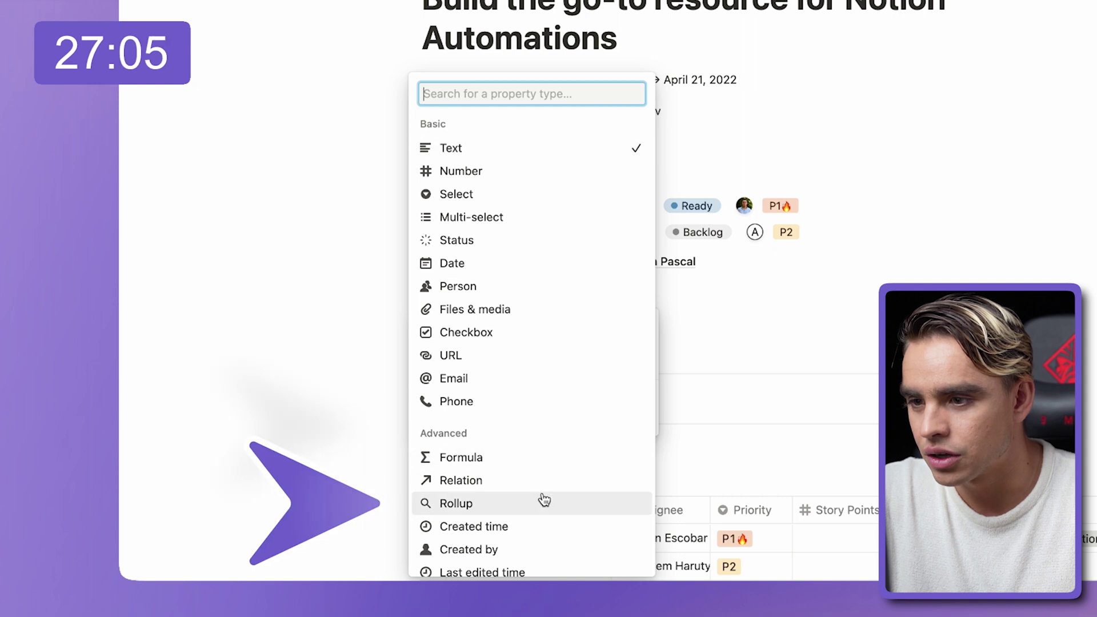
click(544, 500)
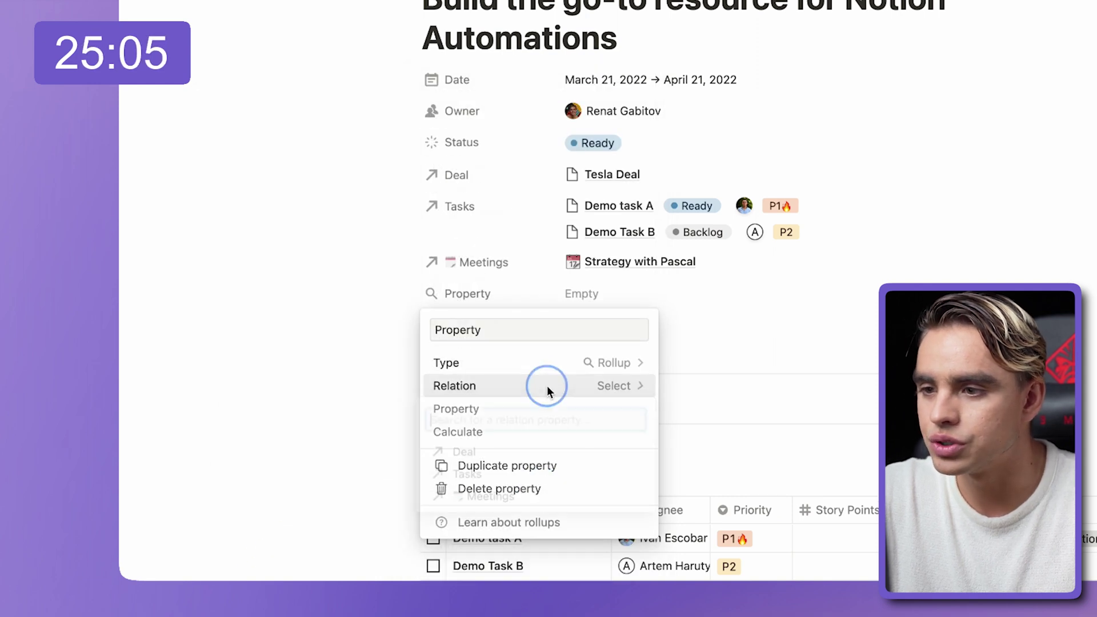
click(537, 477)
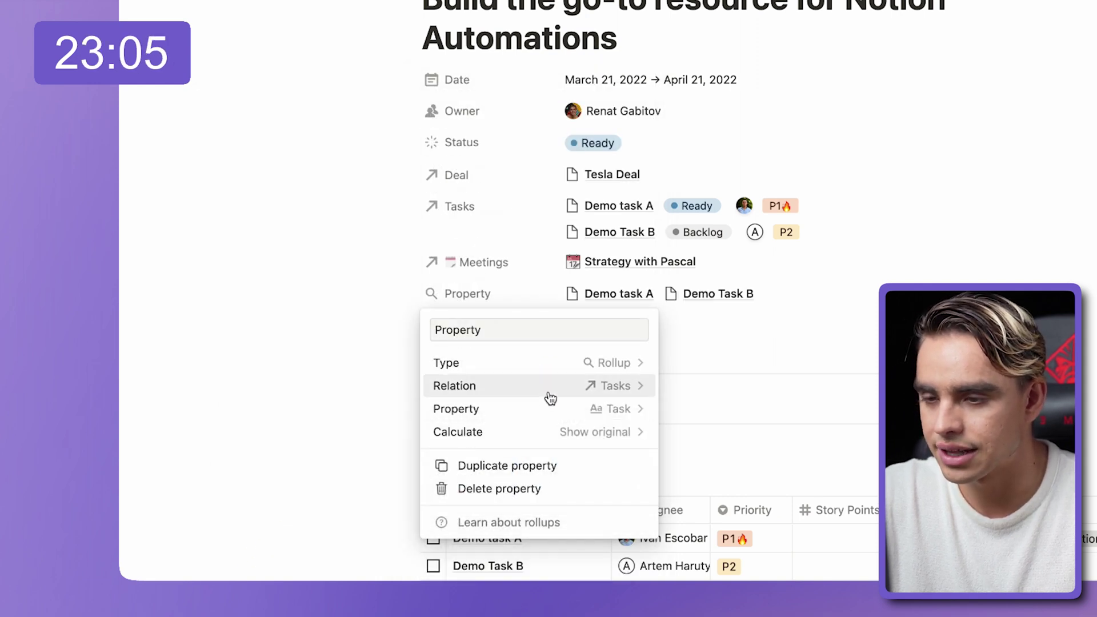
click(555, 409)
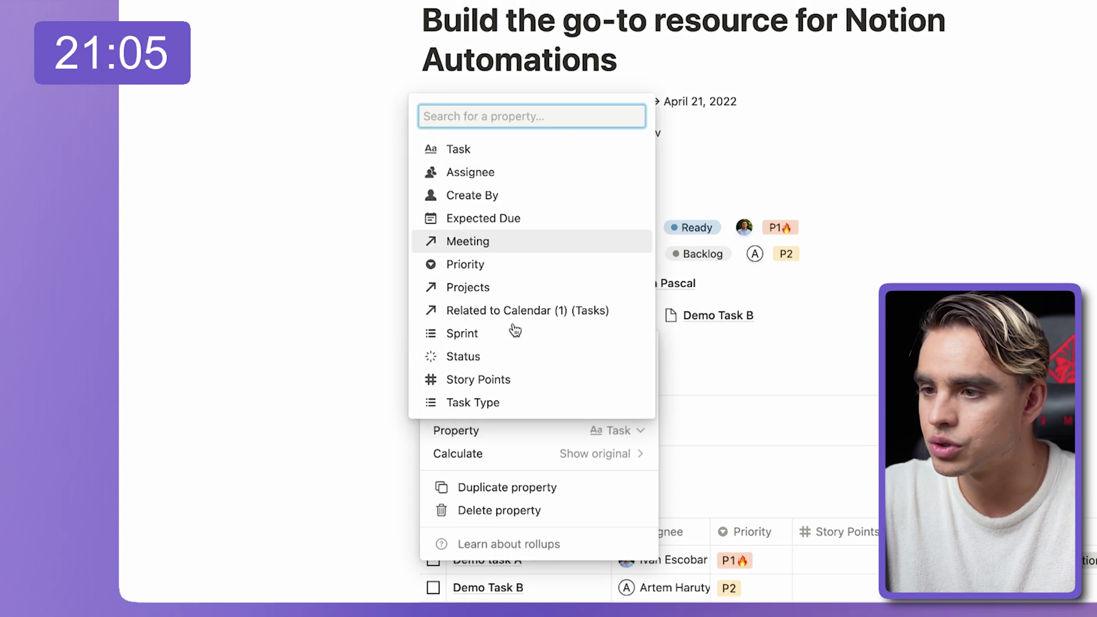
click(520, 358)
click(551, 452)
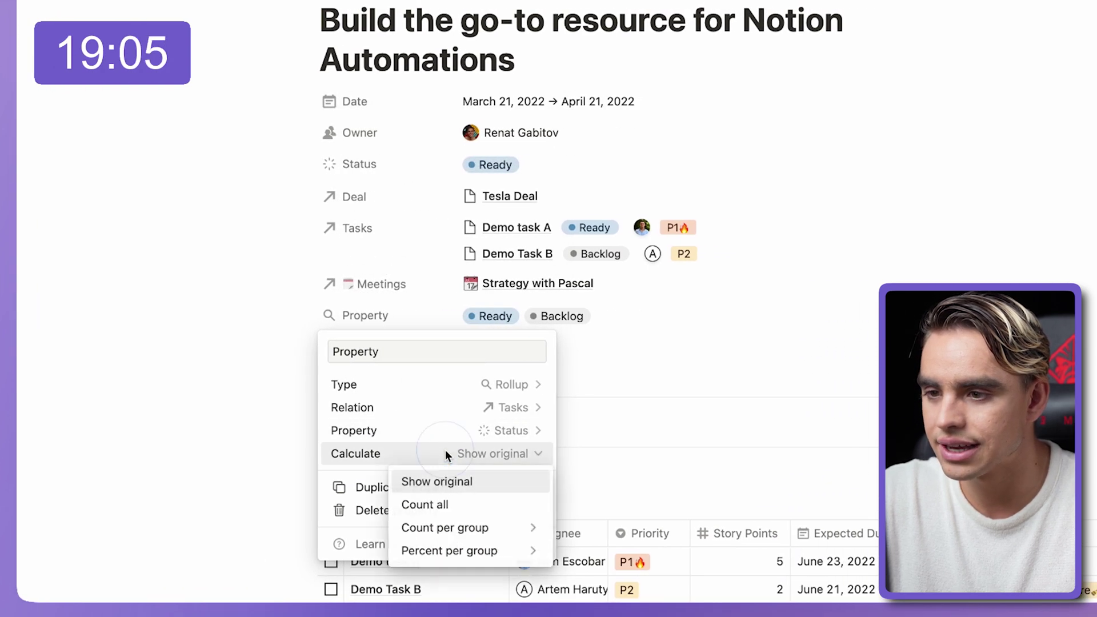
mouse_move(483, 550)
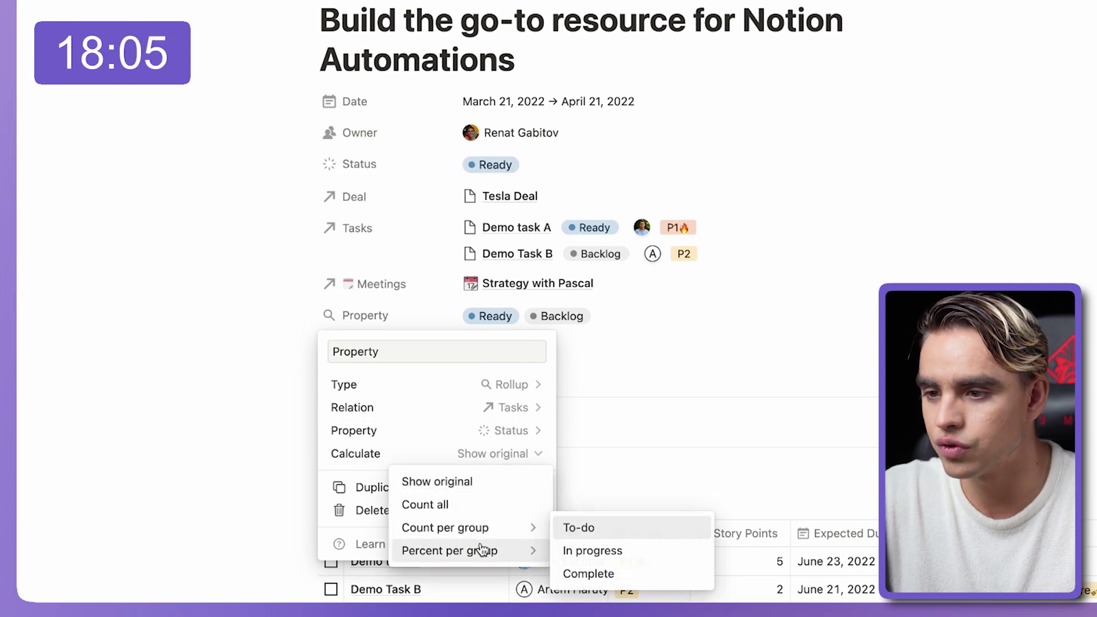
click(625, 574)
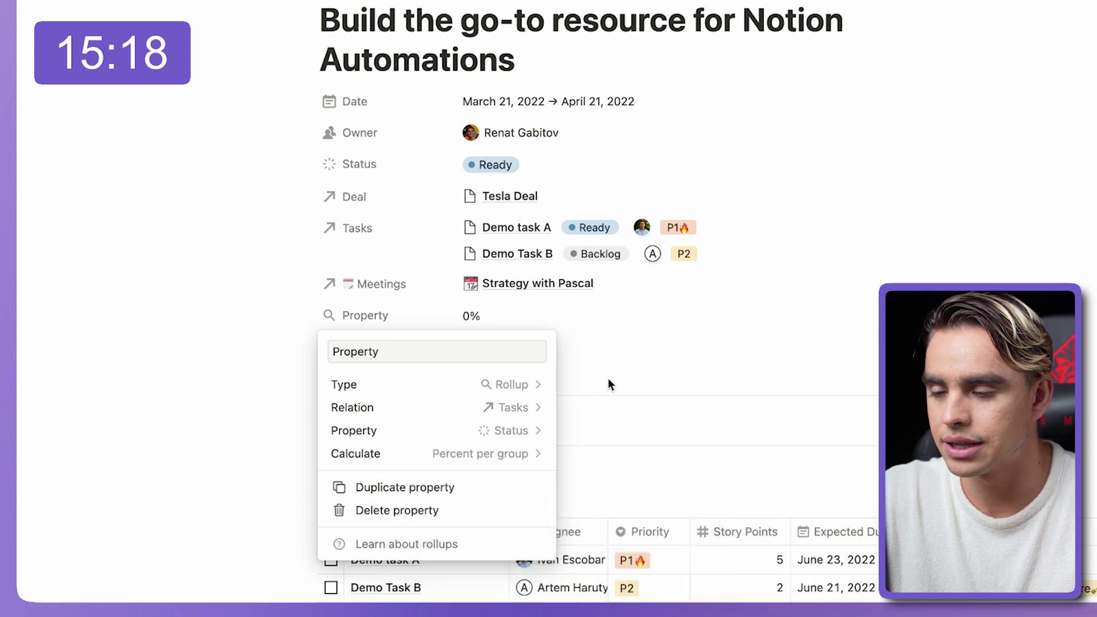
click(608, 384)
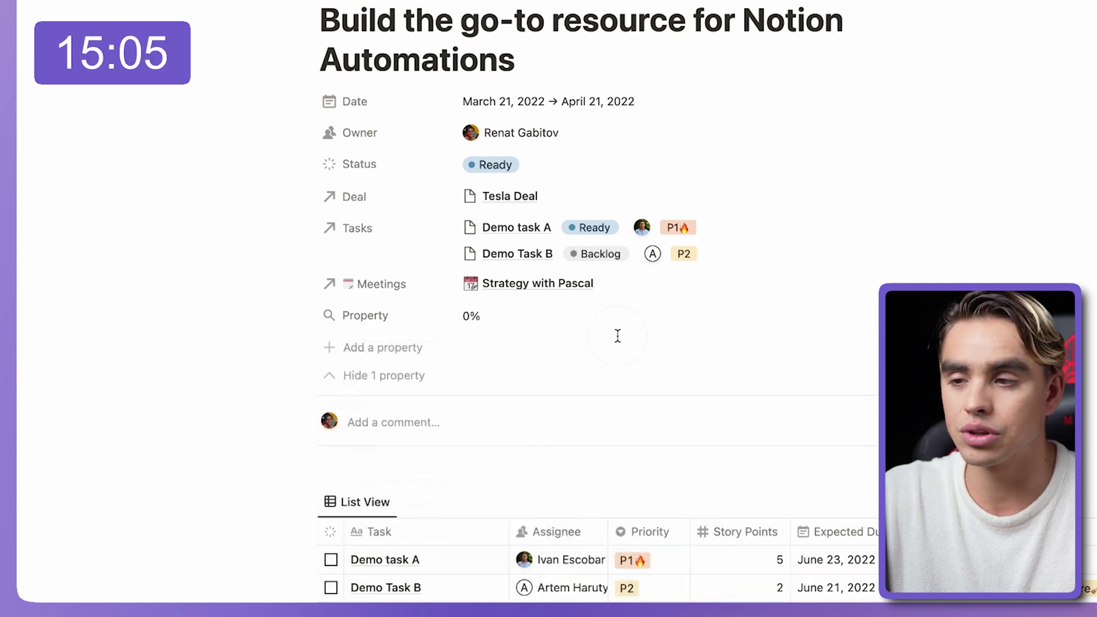
- Rename the rollup property to '% Done'
click(374, 314)
click(390, 343)
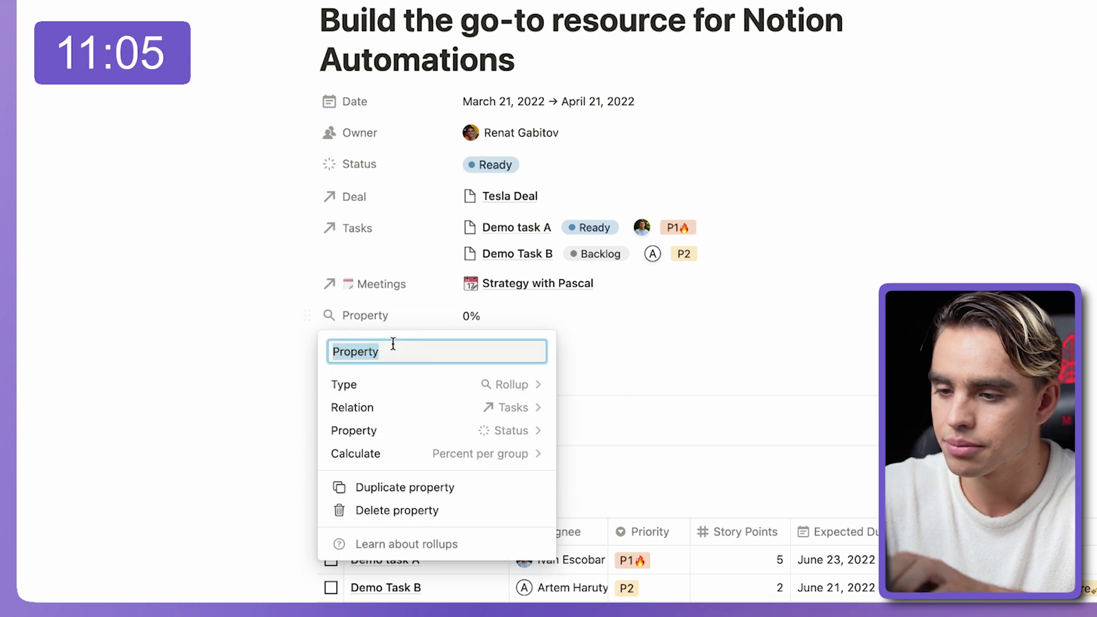
text(% Done)
key(Return)
click(206, 411)
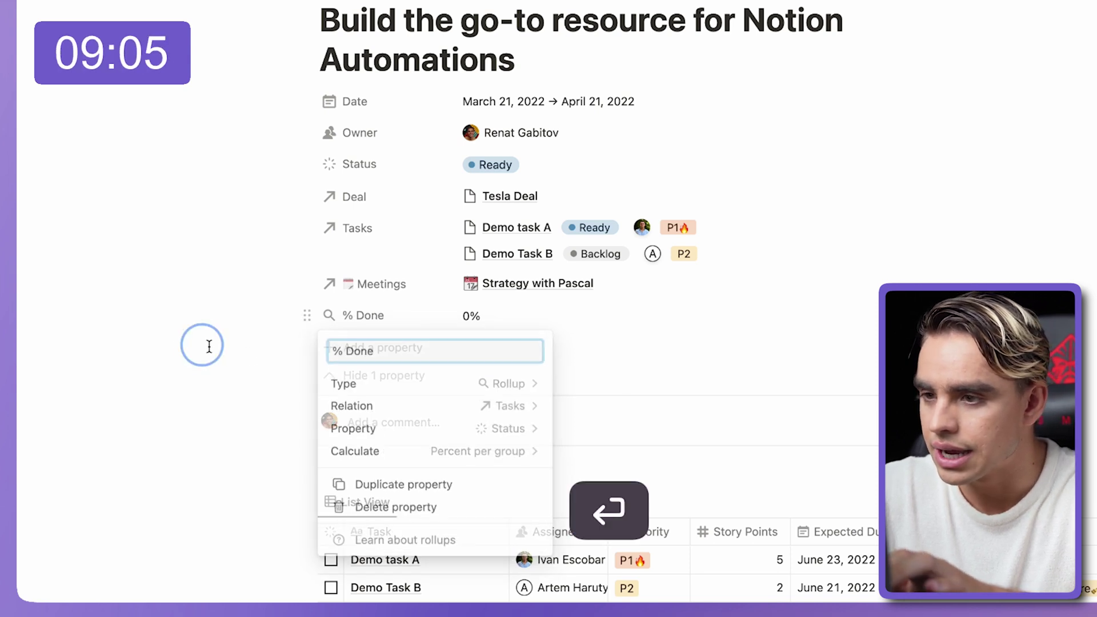
- Add a Formula property and paste in the square-block progress-bar formula based on % Done
click(366, 350)
click(430, 422)
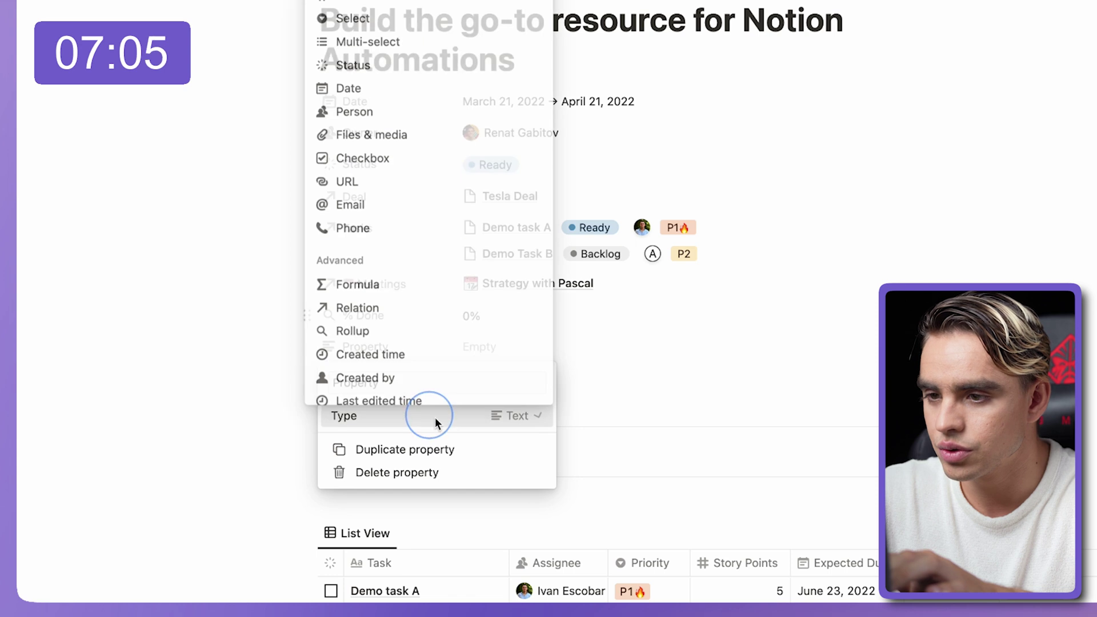
click(422, 287)
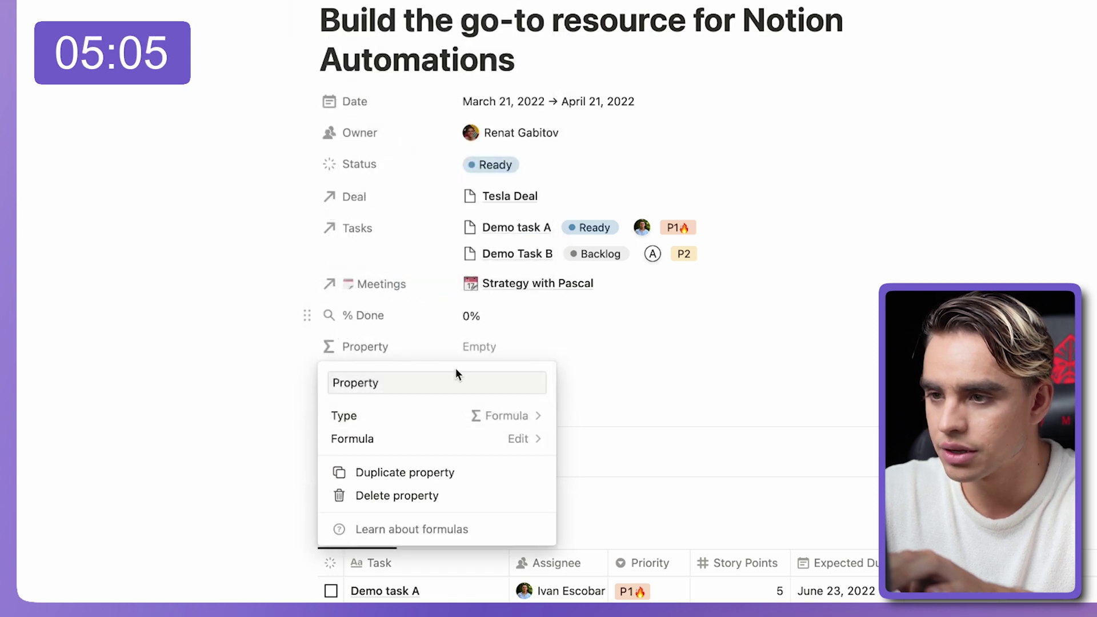
click(517, 439)
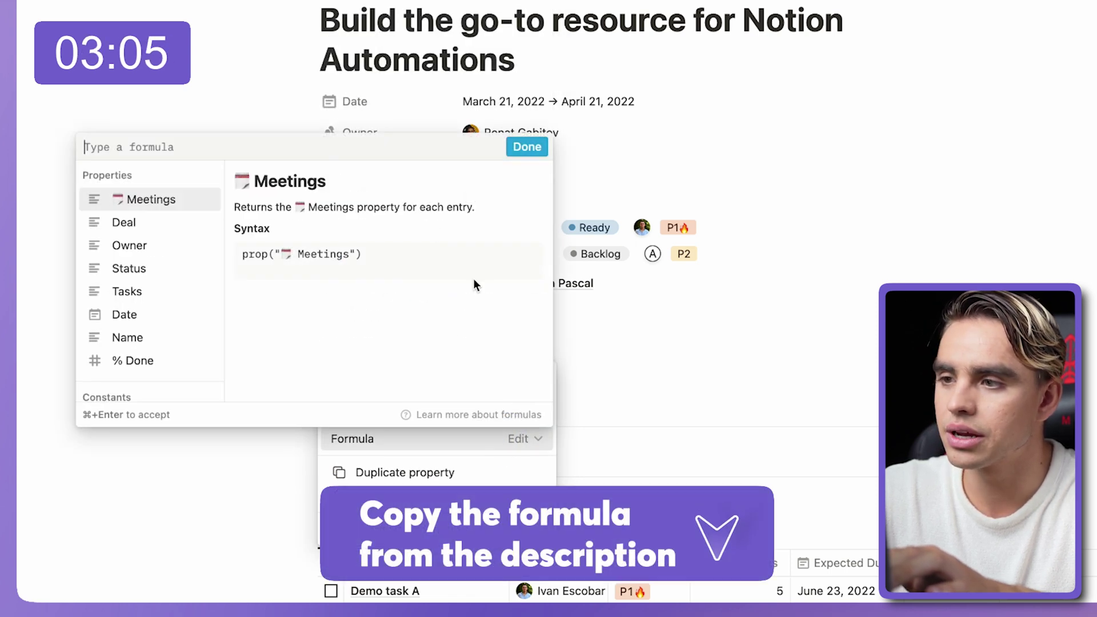
text(if(prop("% Done") < 0.1, "■□□□□□□□□□", slice("■■■■■■■■■■", 0, 10 * prop("% Done")) + slice("□□□□□□□□□□", 10 * prop("% Done"))) + " " + format(floor(100 * prop("% Done"))) + "%")
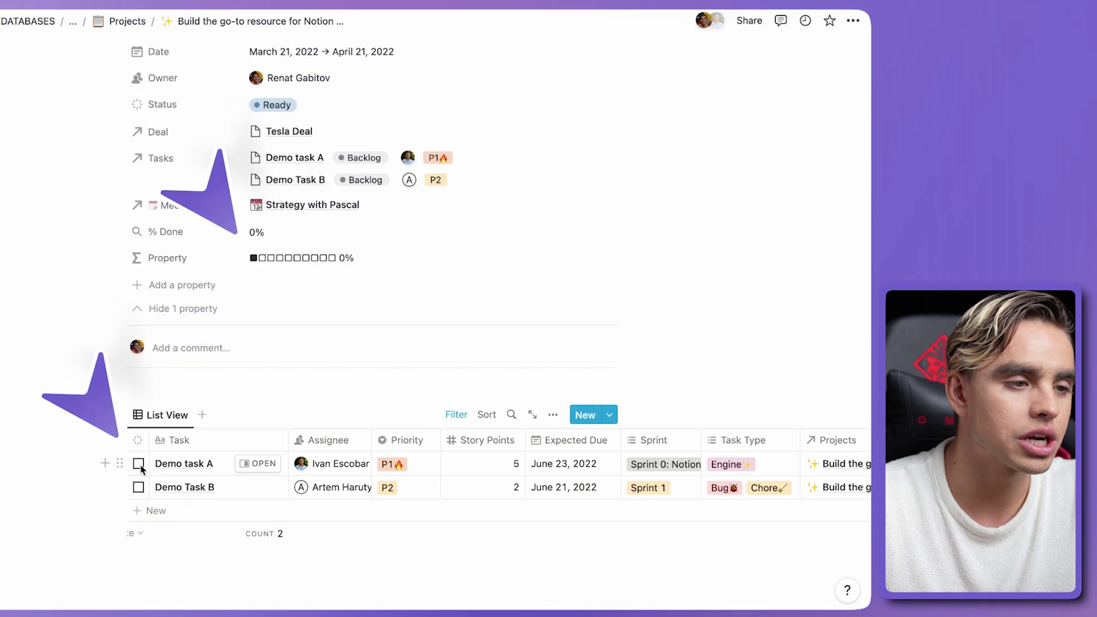
- Mark Demo task A and Demo Task B done and add two empty tasks to the list
click(138, 463)
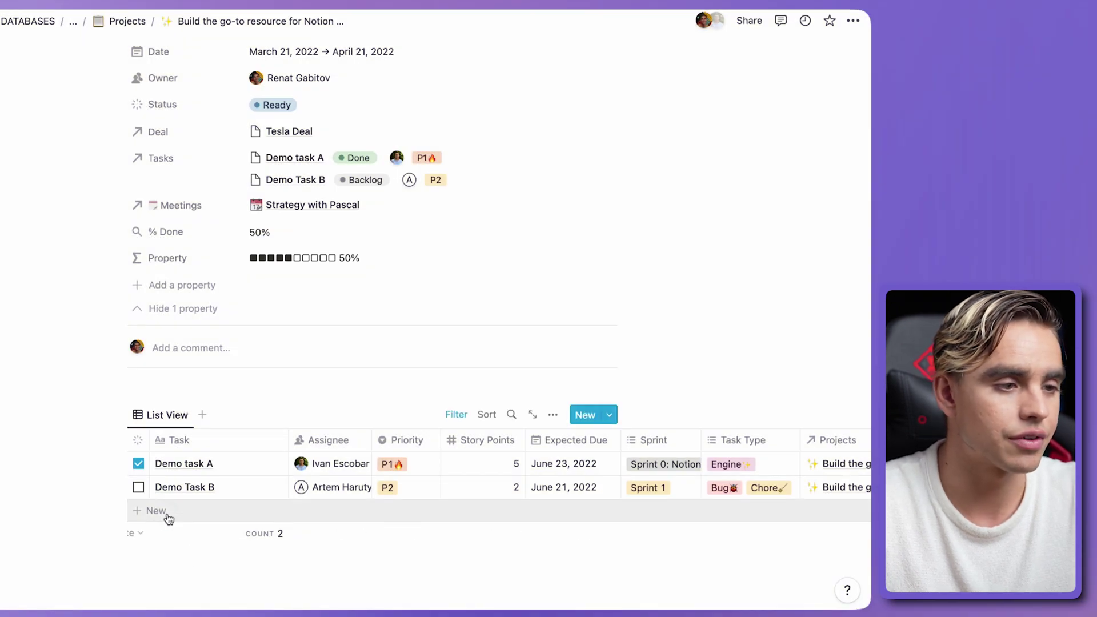
click(169, 512)
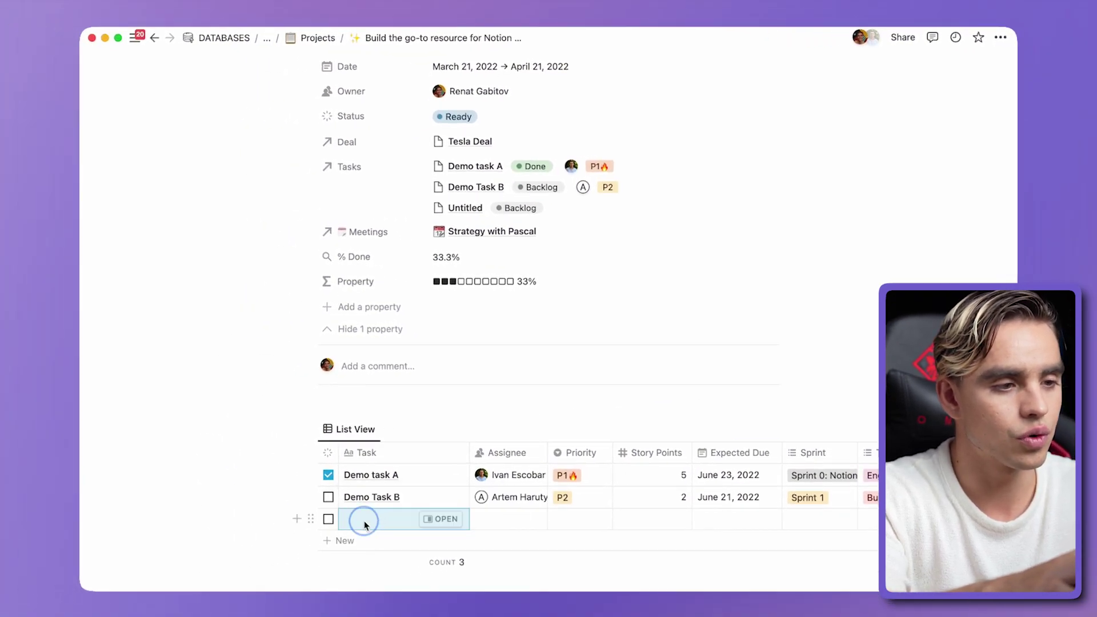
click(179, 534)
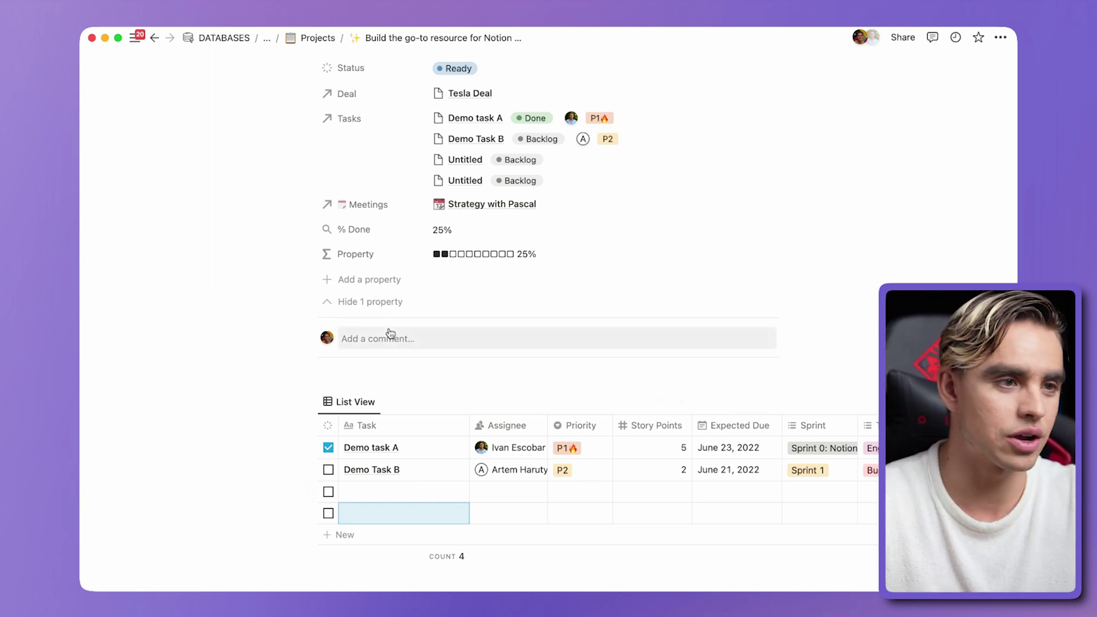
scroll(390, 333, down, 2)
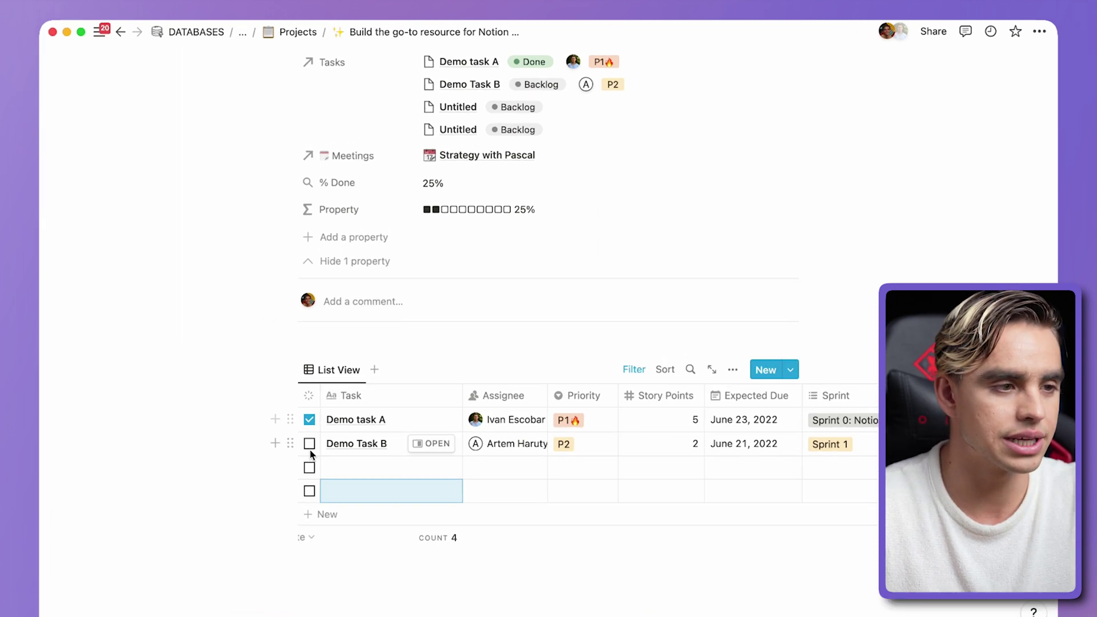
click(328, 416)
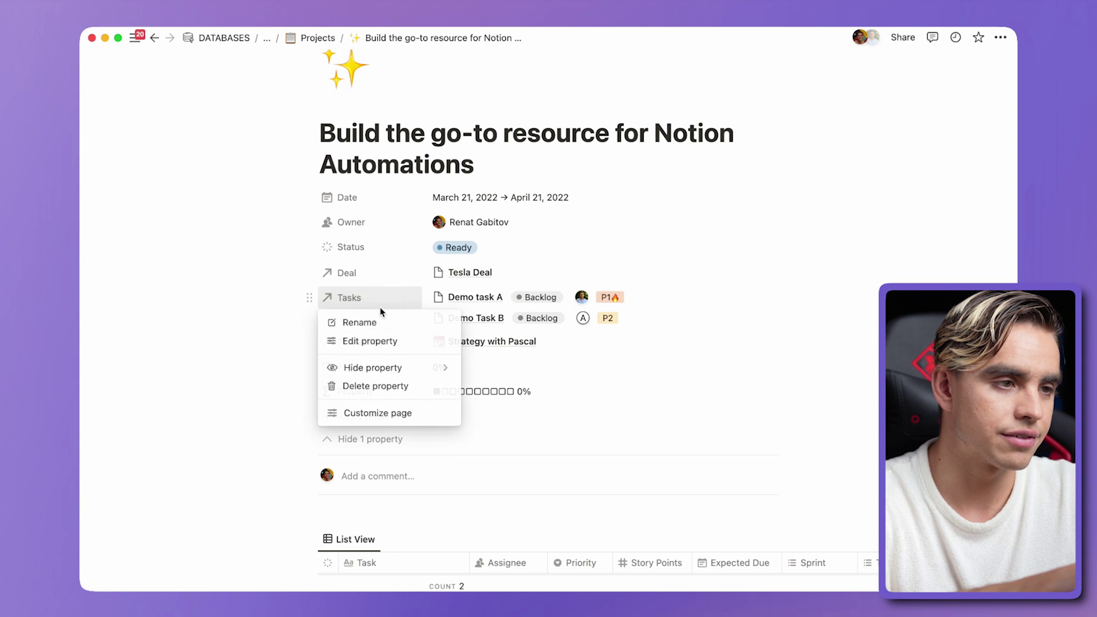
click(407, 341)
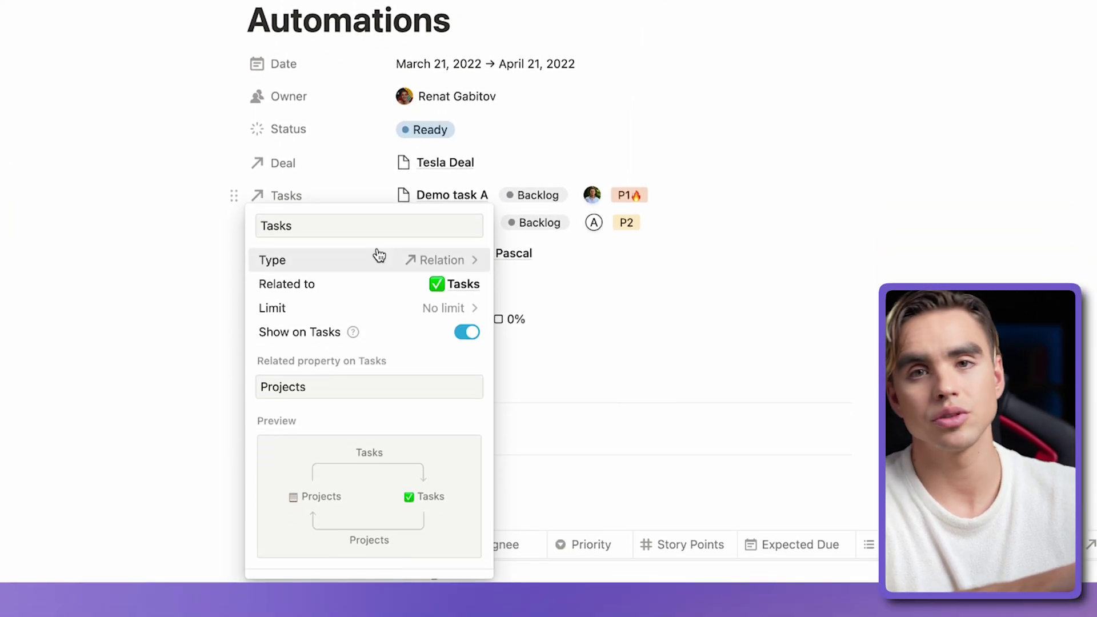
scroll(355, 263, down, 1)
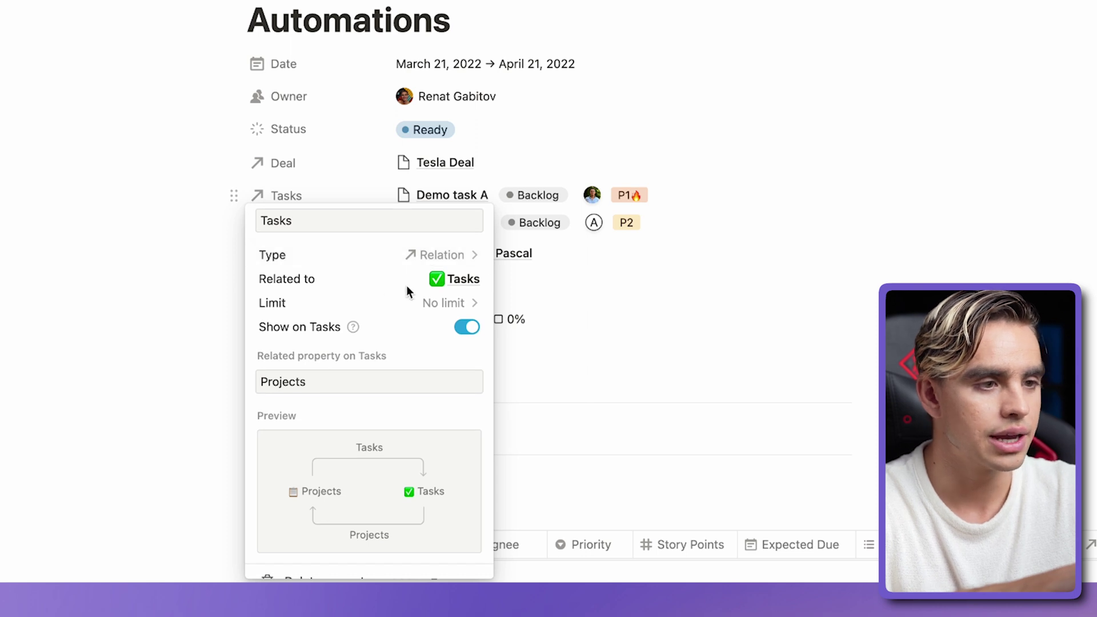
scroll(395, 275, down, 2)
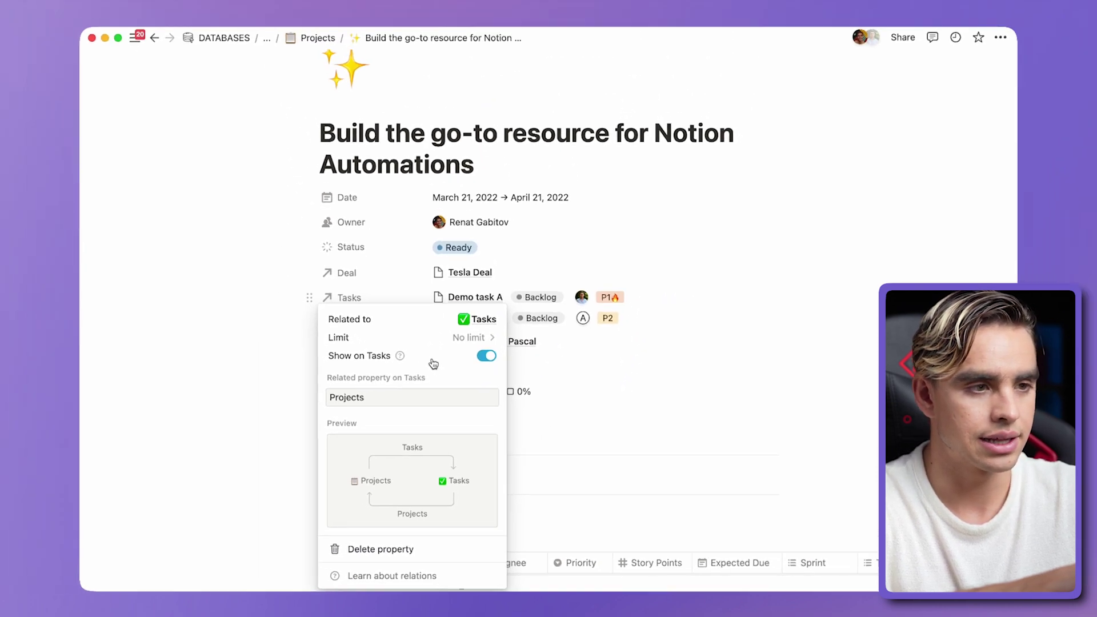
scroll(433, 363, up, 2)
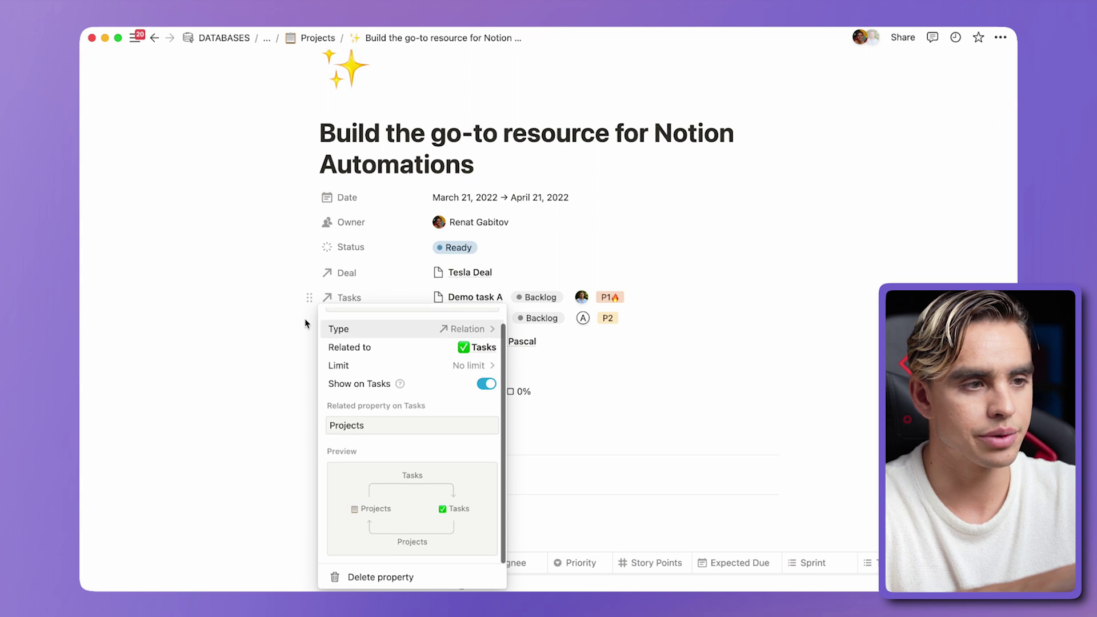
click(246, 366)
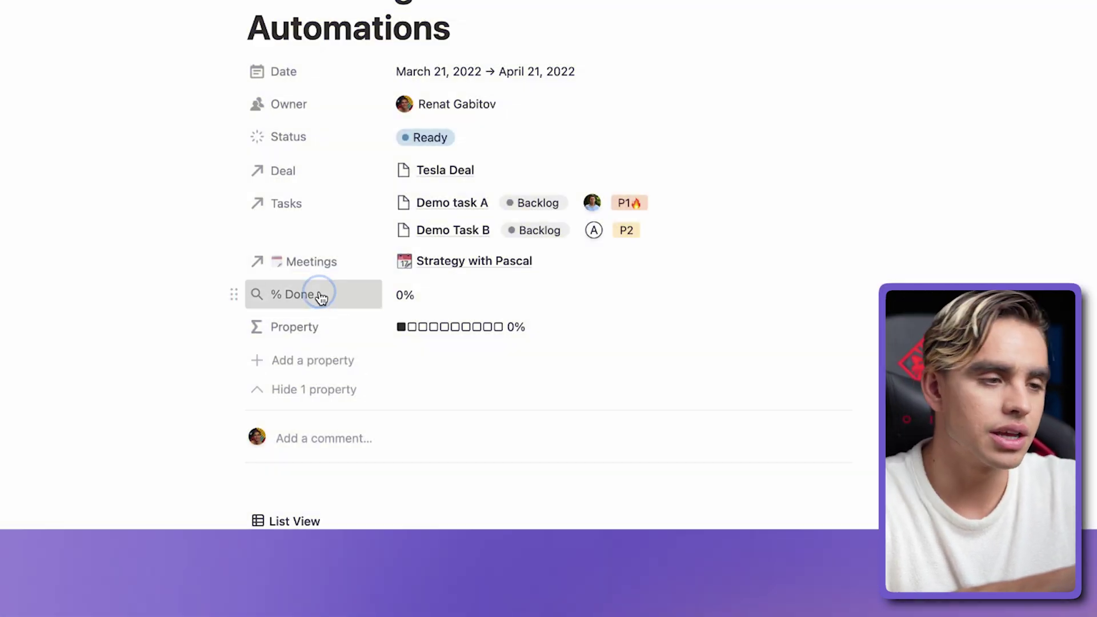
- Edit the % Done rollup to keep Status and calculate Percent per group > Complete
click(318, 294)
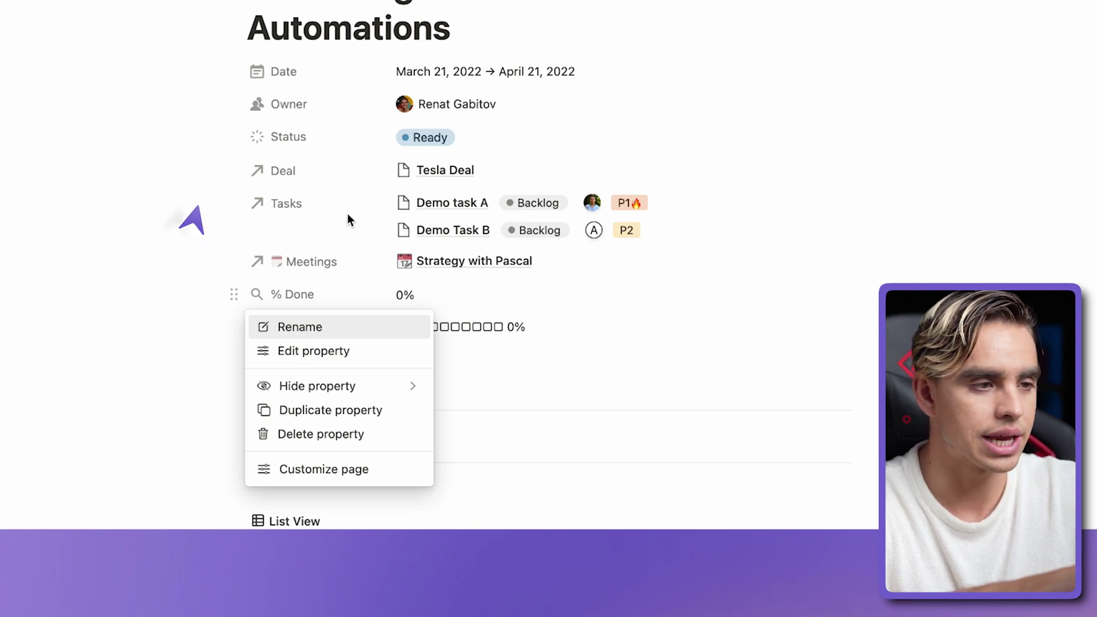
click(350, 350)
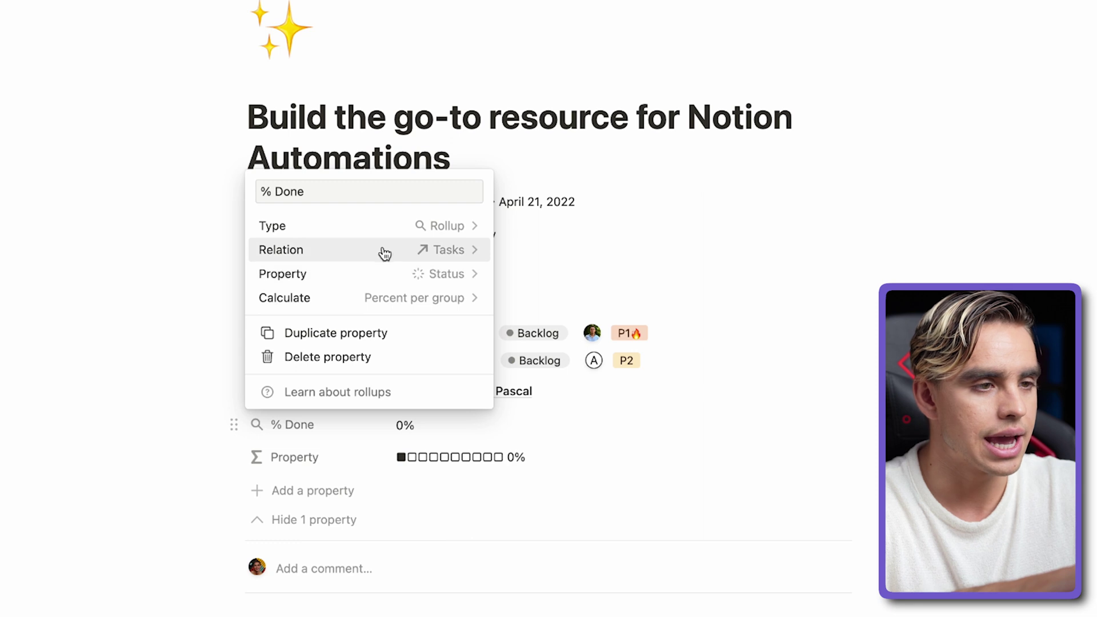
click(376, 278)
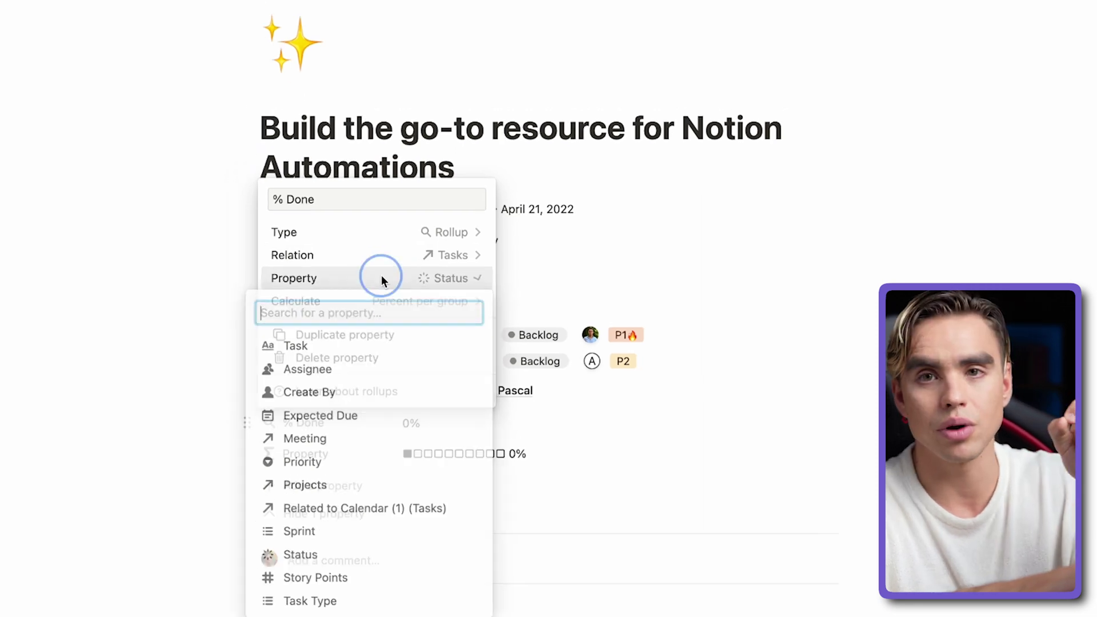
click(416, 299)
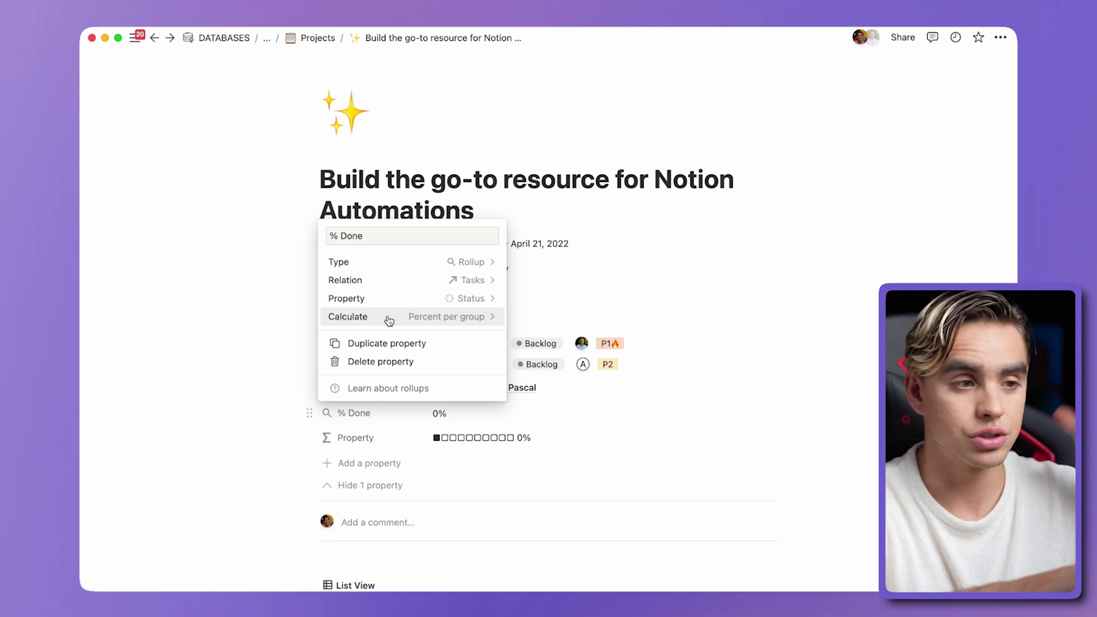
click(388, 318)
mouse_move(479, 393)
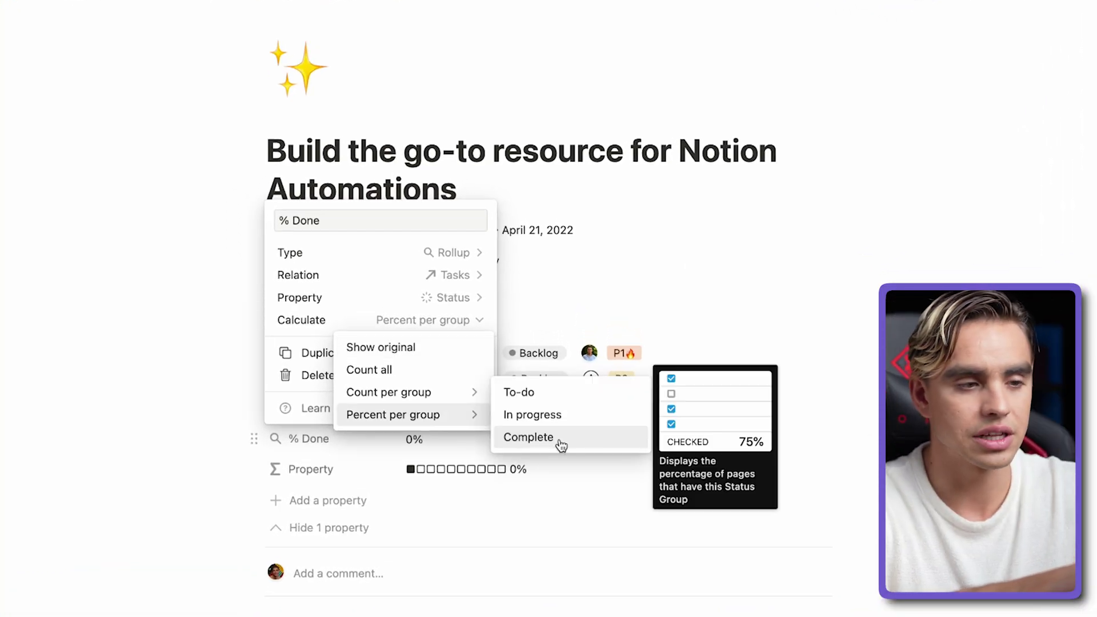
click(577, 439)
click(156, 356)
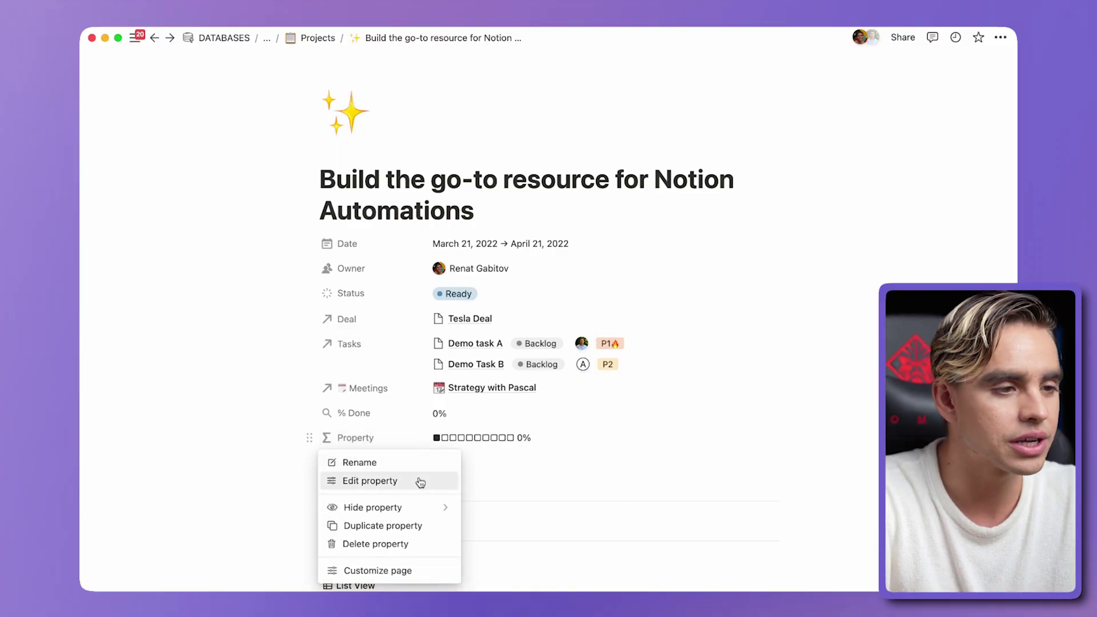
- Rename the formula property from 'Property' to 'Progres' and open its progress-bar formula
click(420, 481)
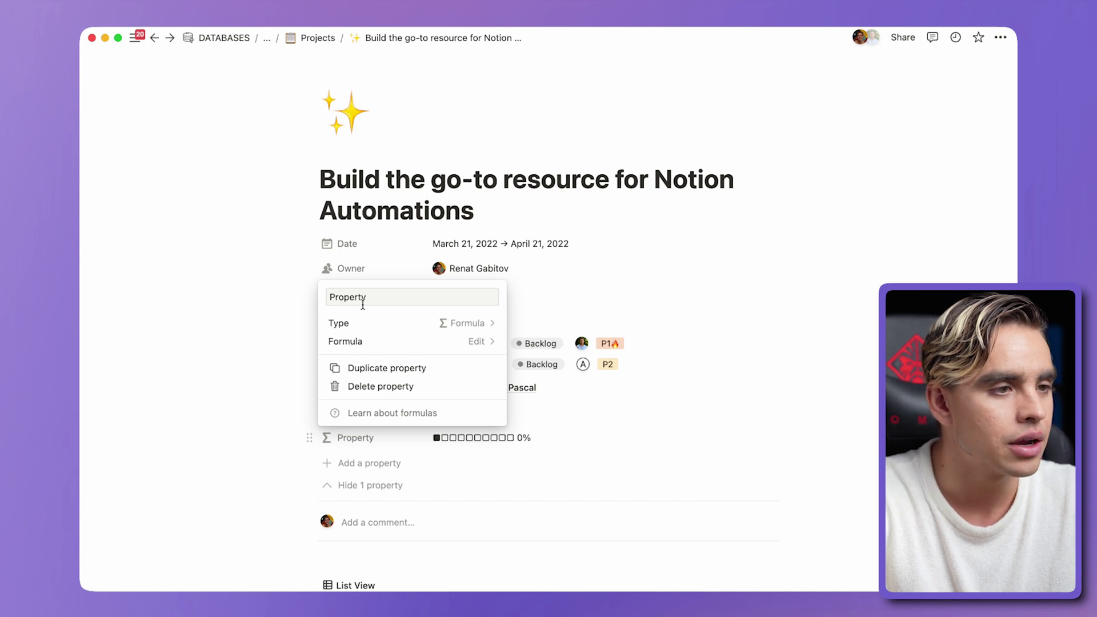
key(super+a)
text(Progres)
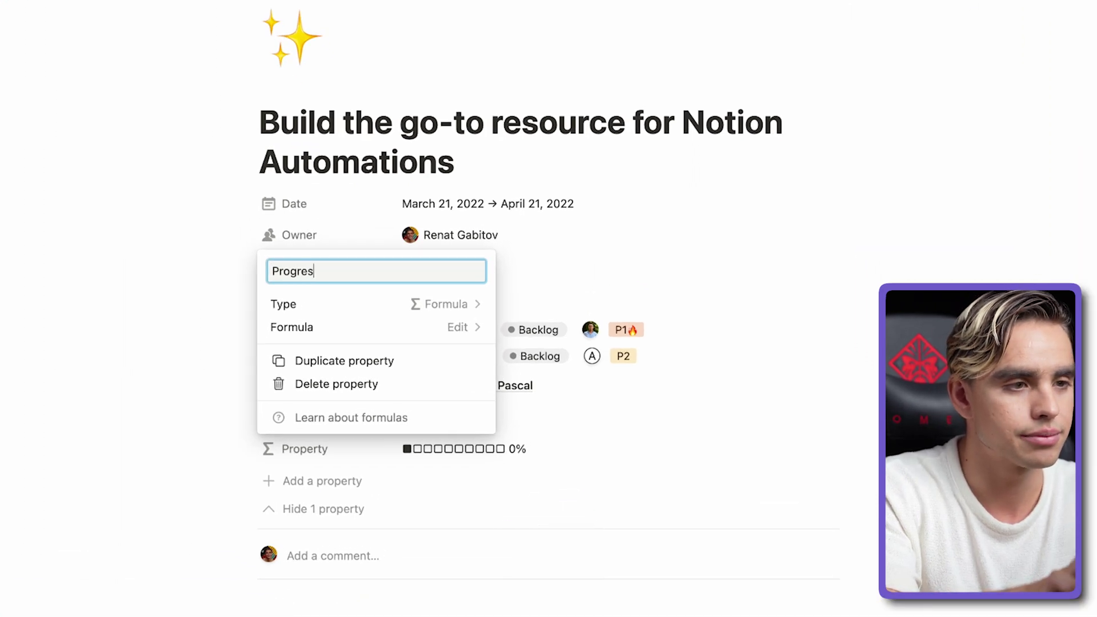
click(381, 328)
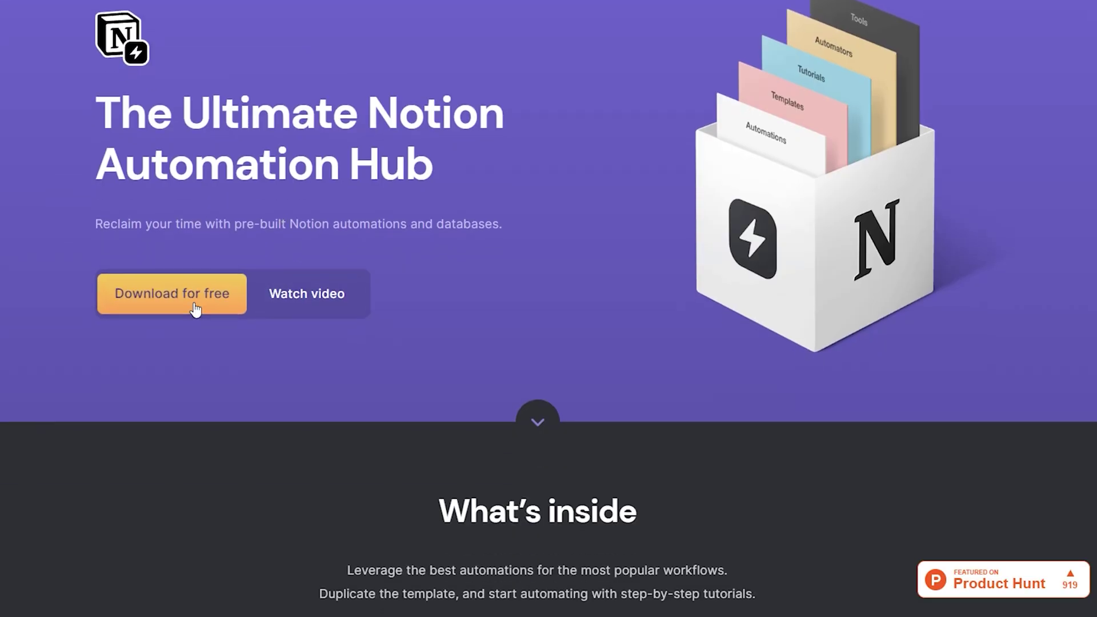
- Scroll down the Automation Hub landing page toward the Pre-built database templates section
scroll(516, 298, down, 6)
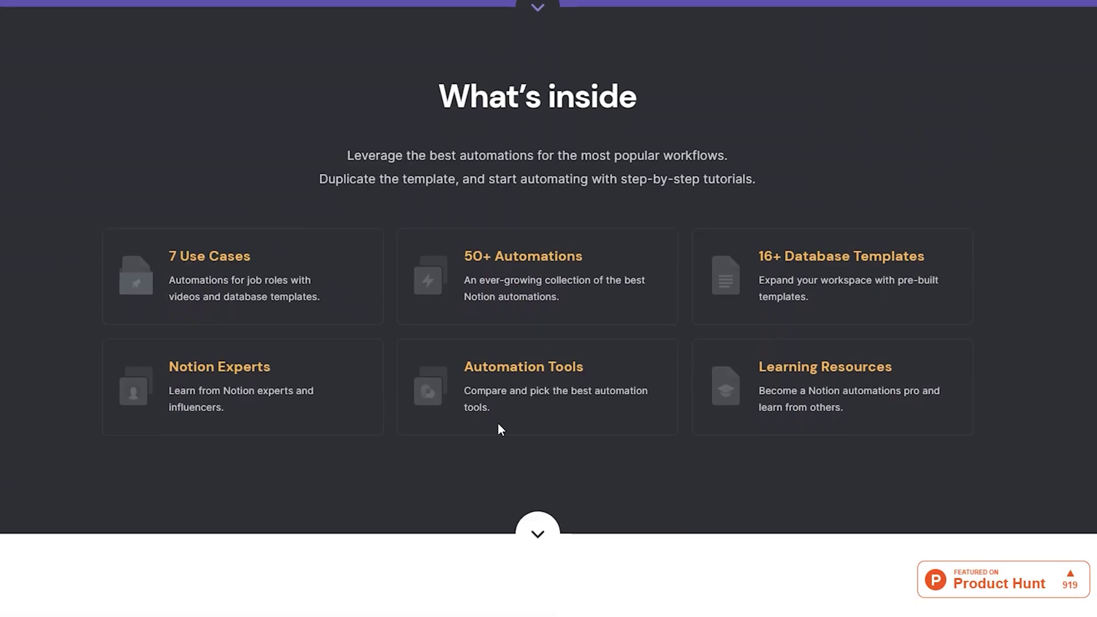
scroll(896, 365, down, 8)
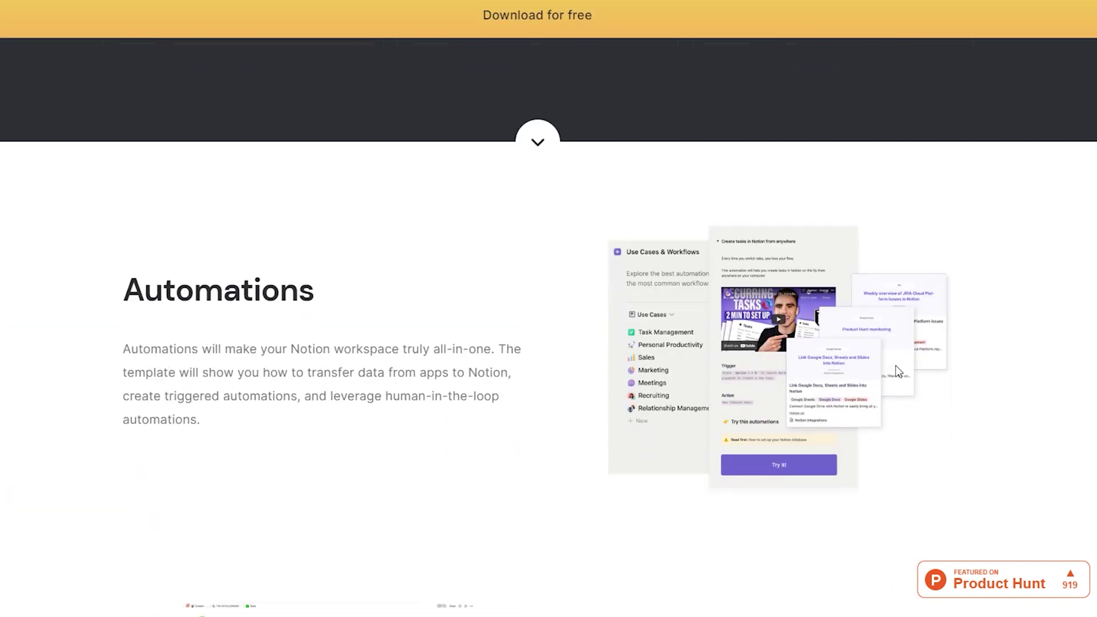
scroll(443, 318, down, 8)
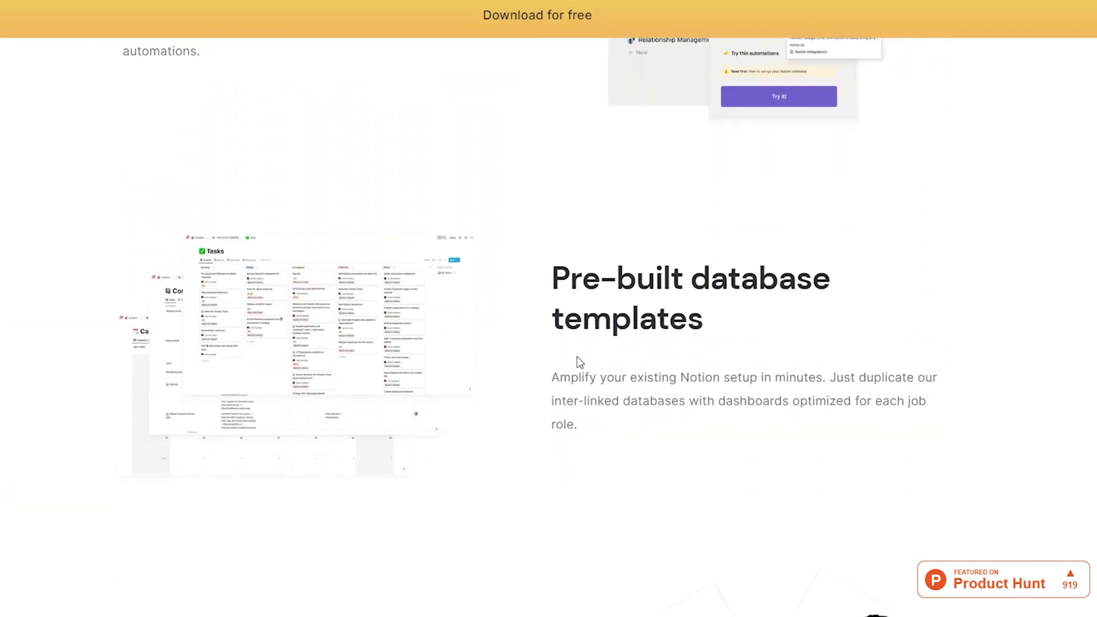